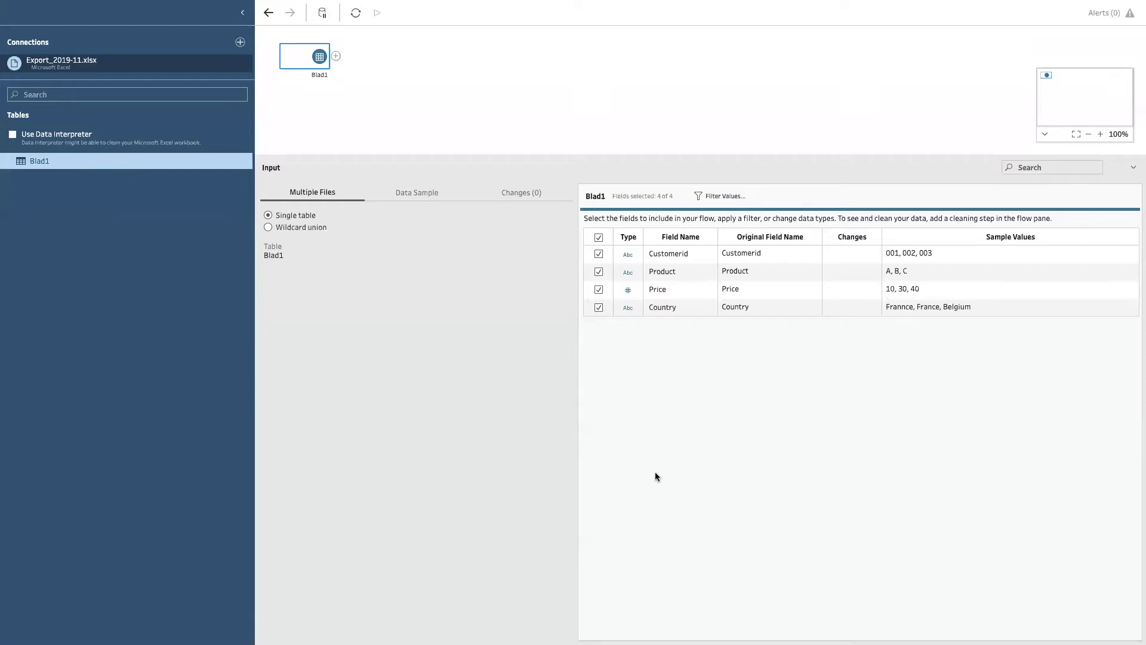
Step: Bring up the data-type menu for the String field Customerid in the Blad1 input
left_click(628, 255)
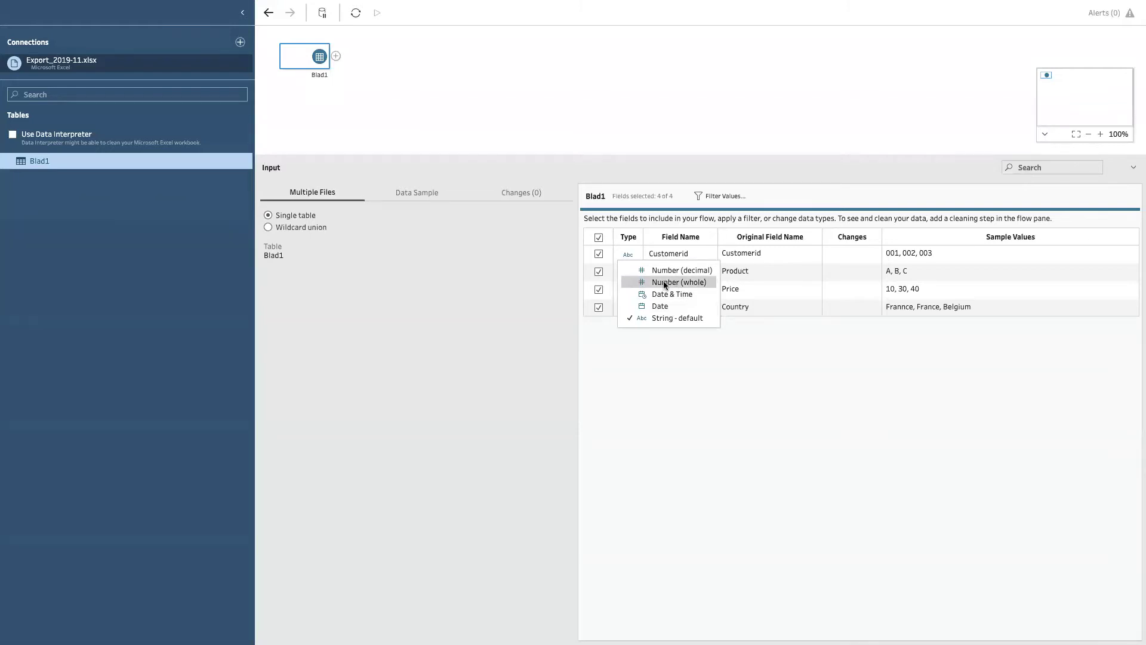
left_click(702, 373)
Step: Leave the Customerid, Product, Price and Country field names unchanged after editing them
double_click(668, 250)
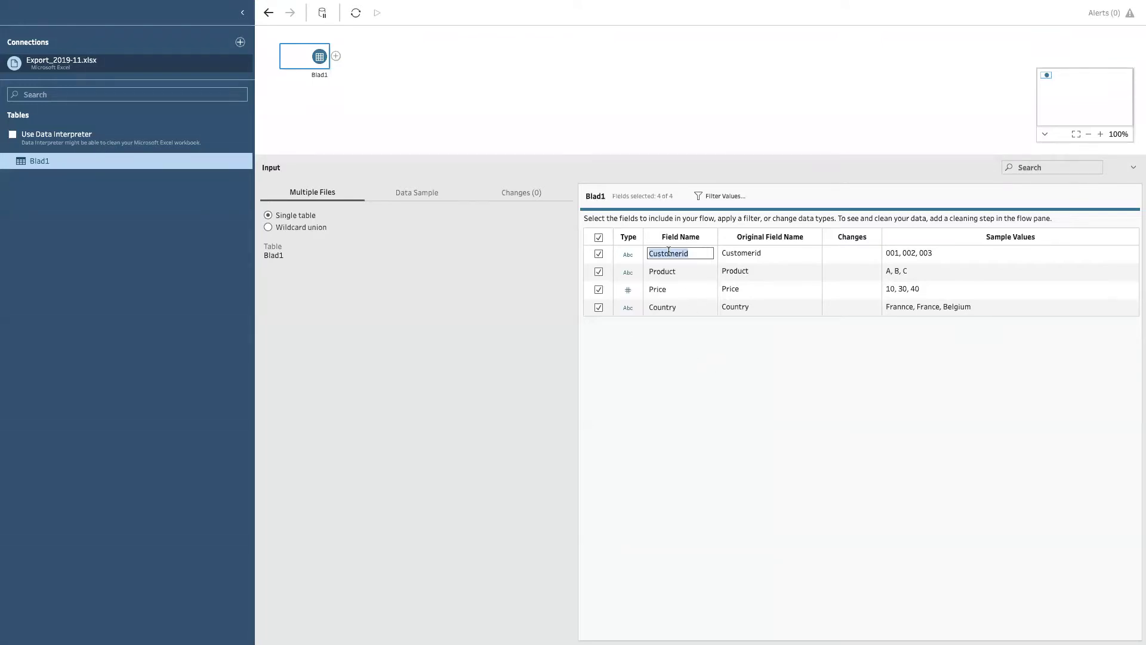
double_click(672, 271)
double_click(672, 289)
double_click(672, 306)
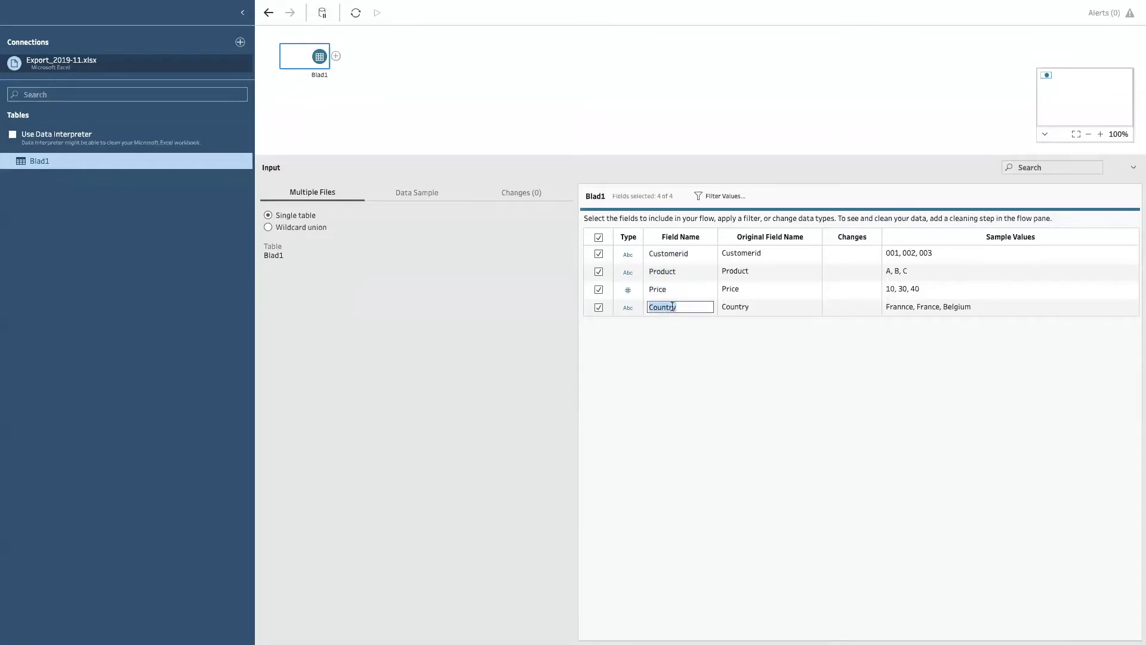
left_click(680, 364)
double_click(681, 253)
left_click(701, 352)
Step: Write the filter calculation [Product]="A" in a new input filter for Blad1
left_click(724, 195)
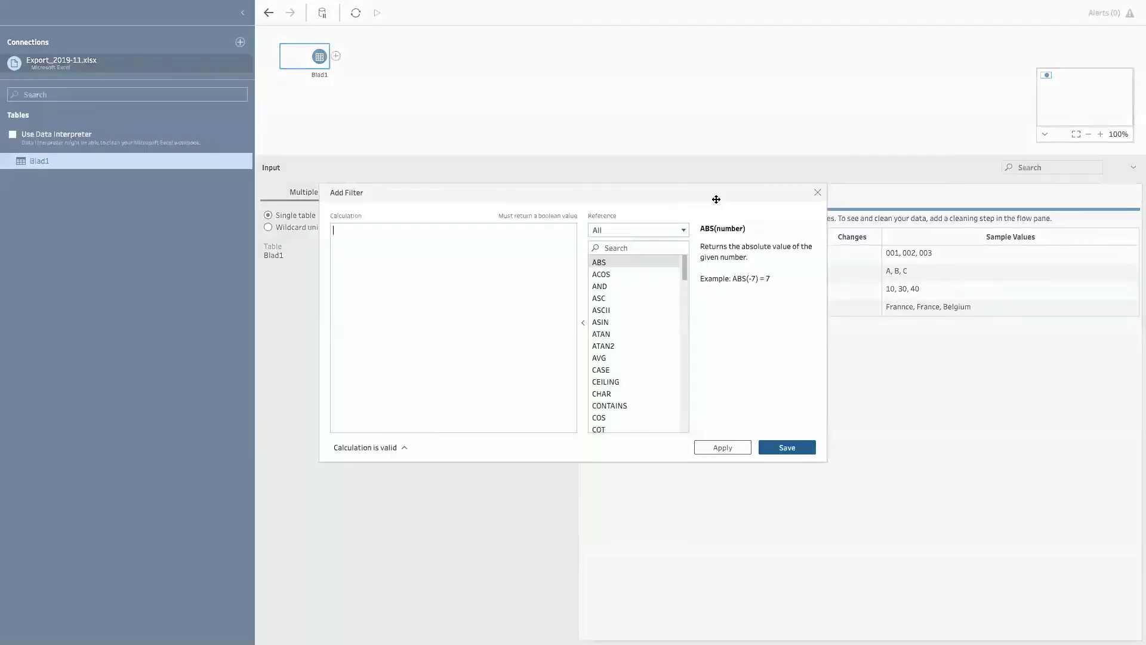
left_click_drag(671, 192, 608, 321)
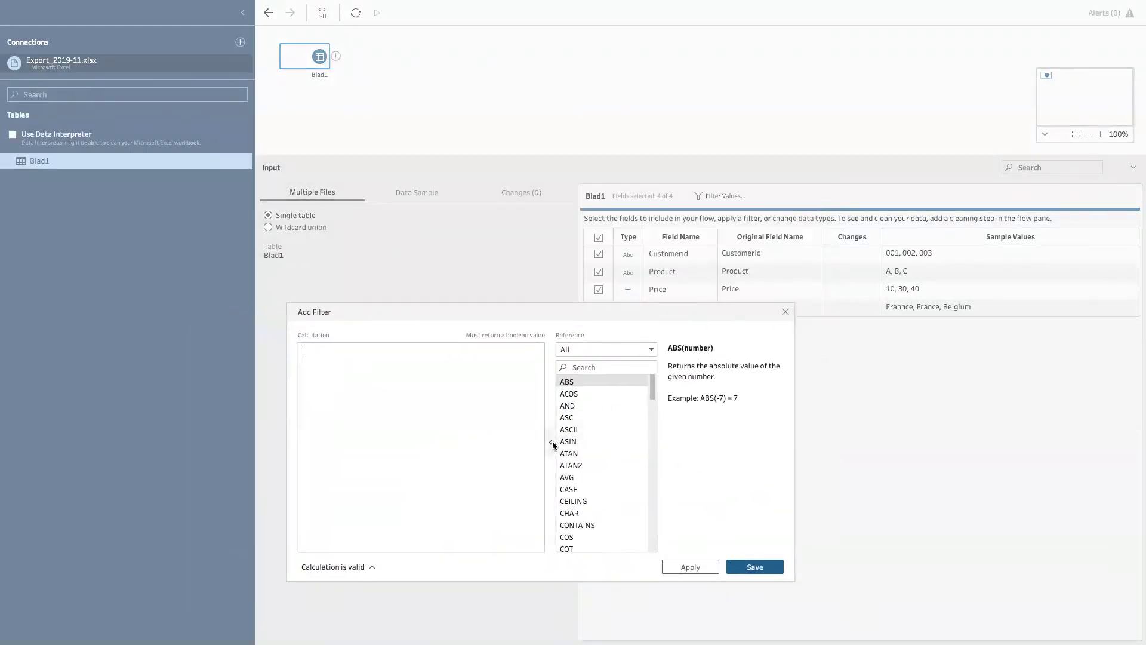
left_click(552, 443)
left_click_drag(530, 327, 535, 346)
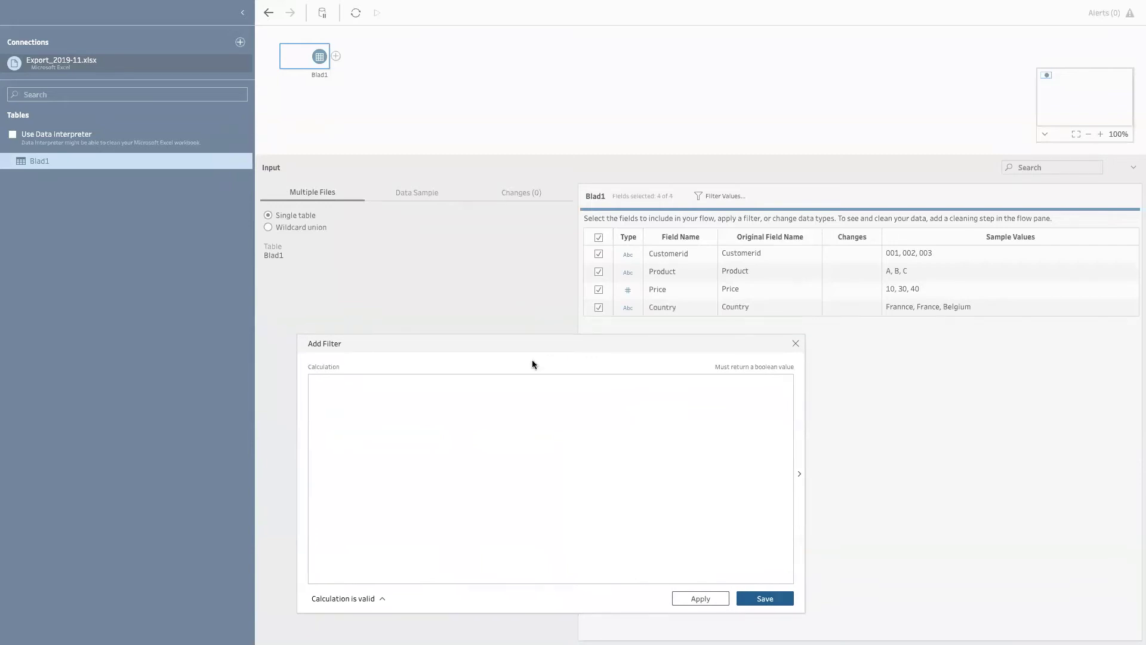
type("[P")
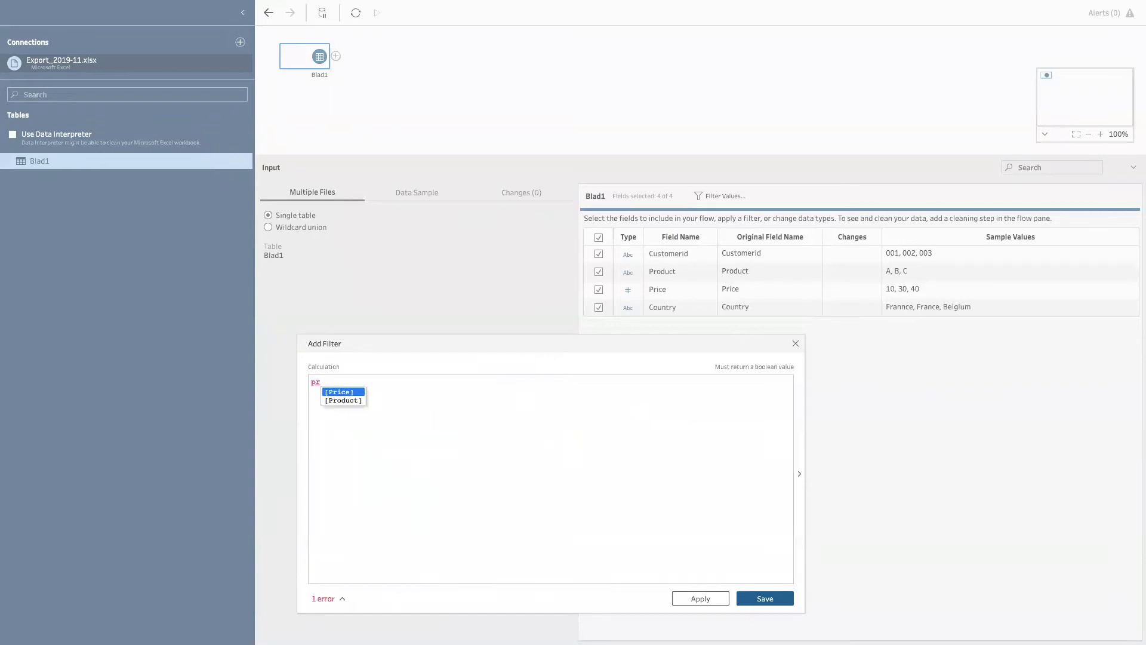
key("Return")
type("=\"A\"")
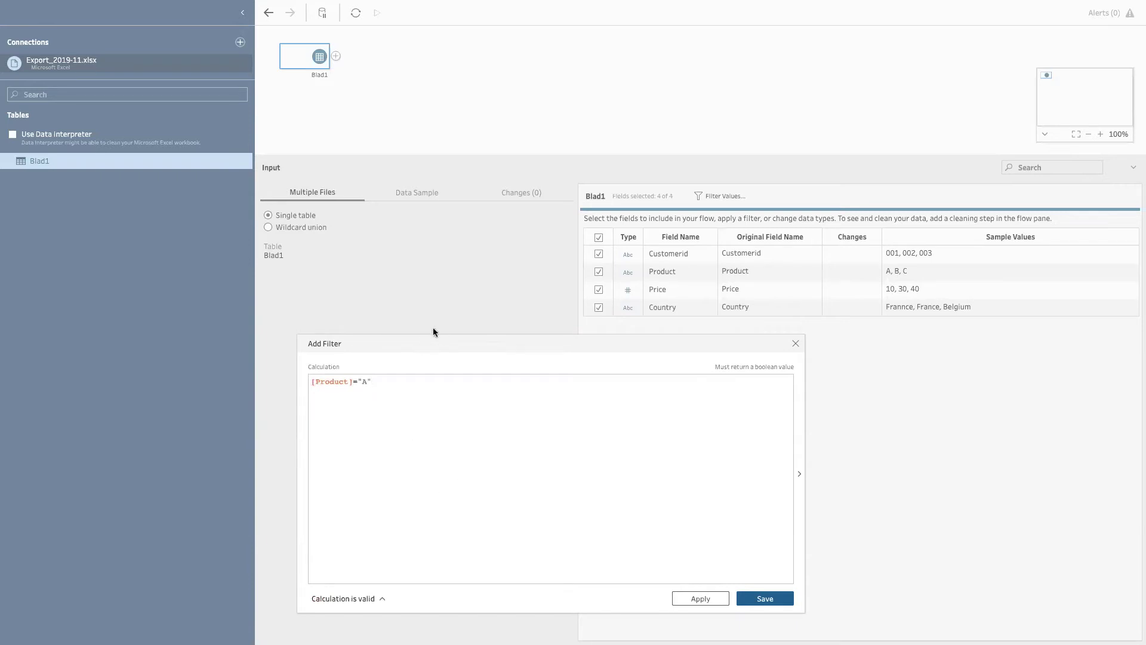
Step: Apply and save the [Product]="A" filter
left_click_drag(433, 332, 453, 315)
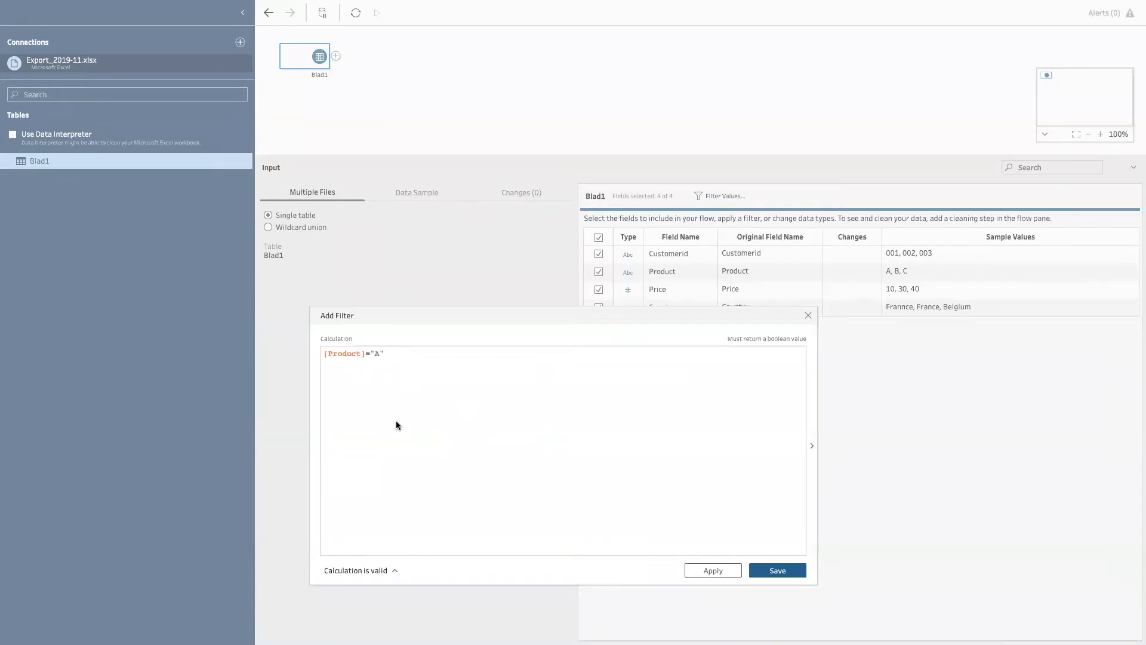
left_click_drag(499, 321, 485, 348)
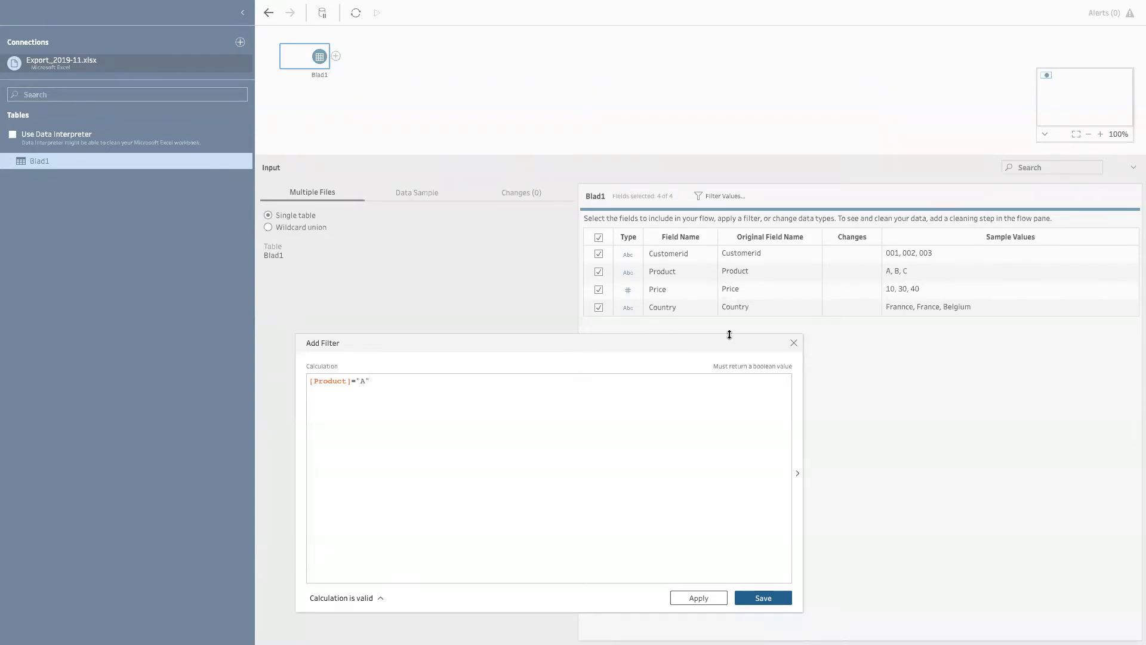
left_click_drag(407, 403, 307, 381)
left_click_drag(489, 354, 492, 346)
left_click(471, 400)
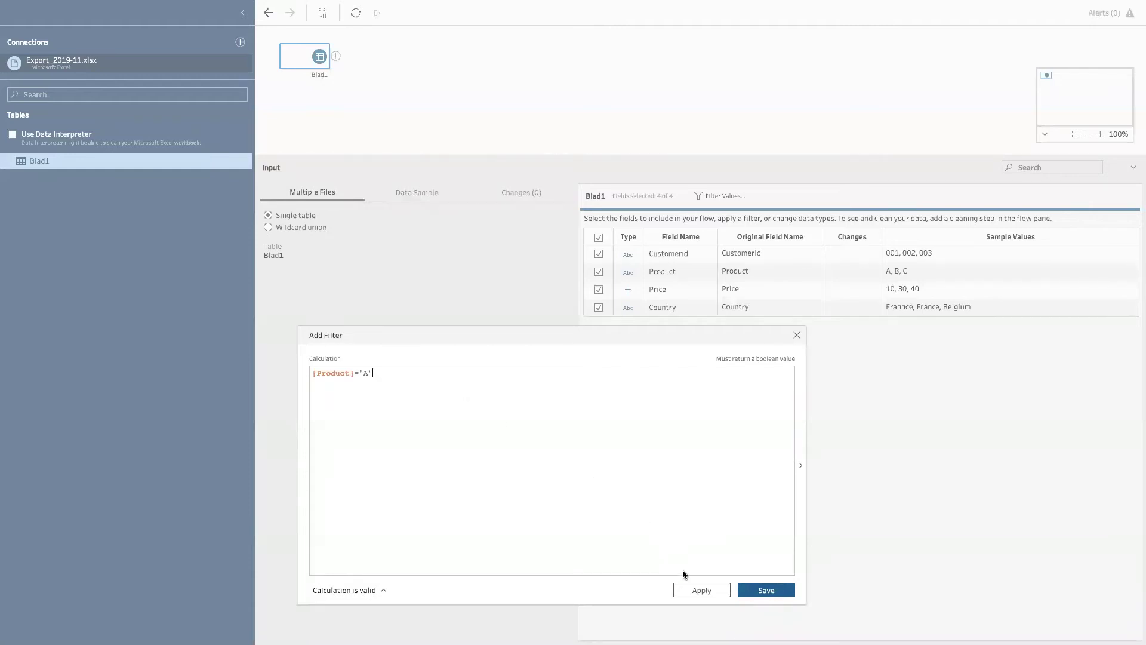
left_click(702, 590)
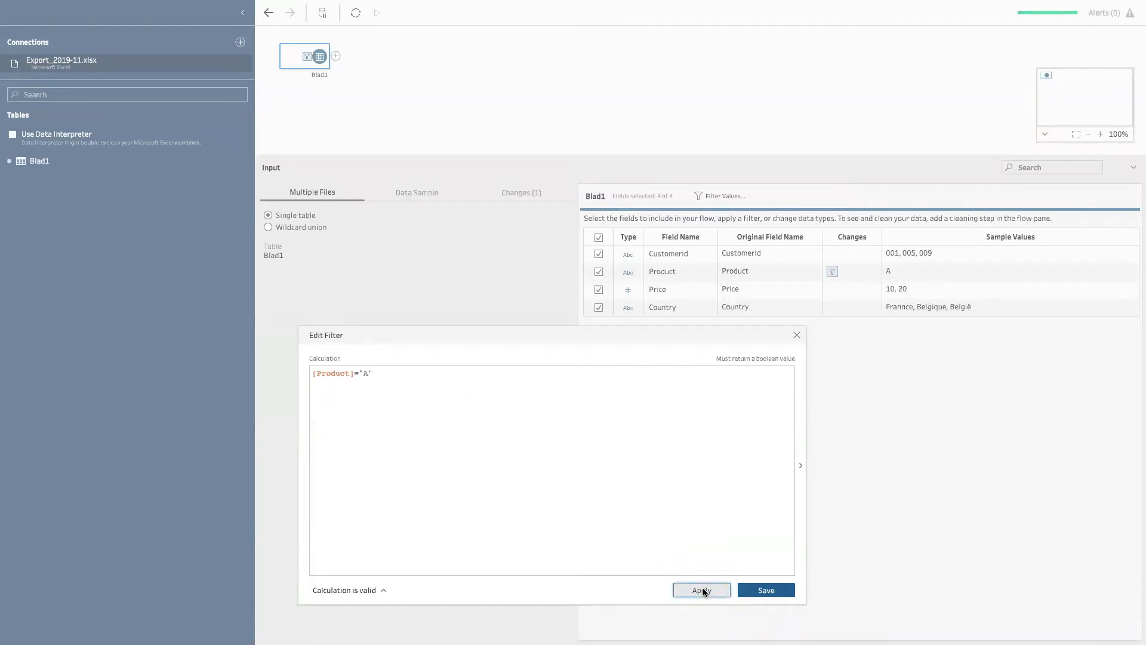
left_click(746, 593)
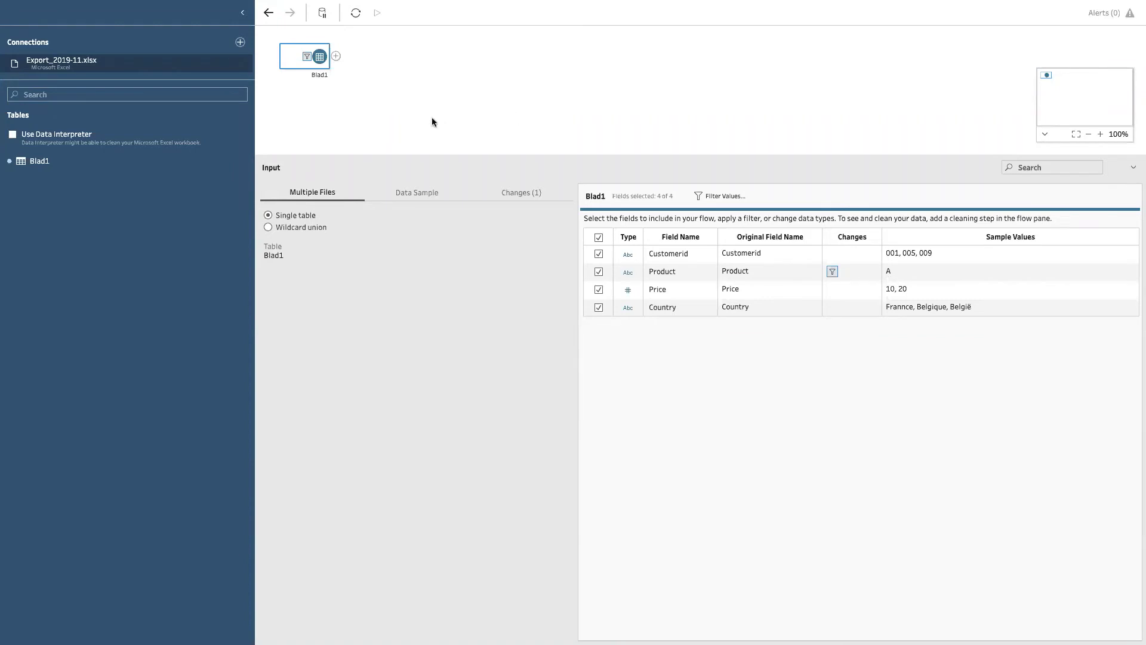
left_click(336, 55)
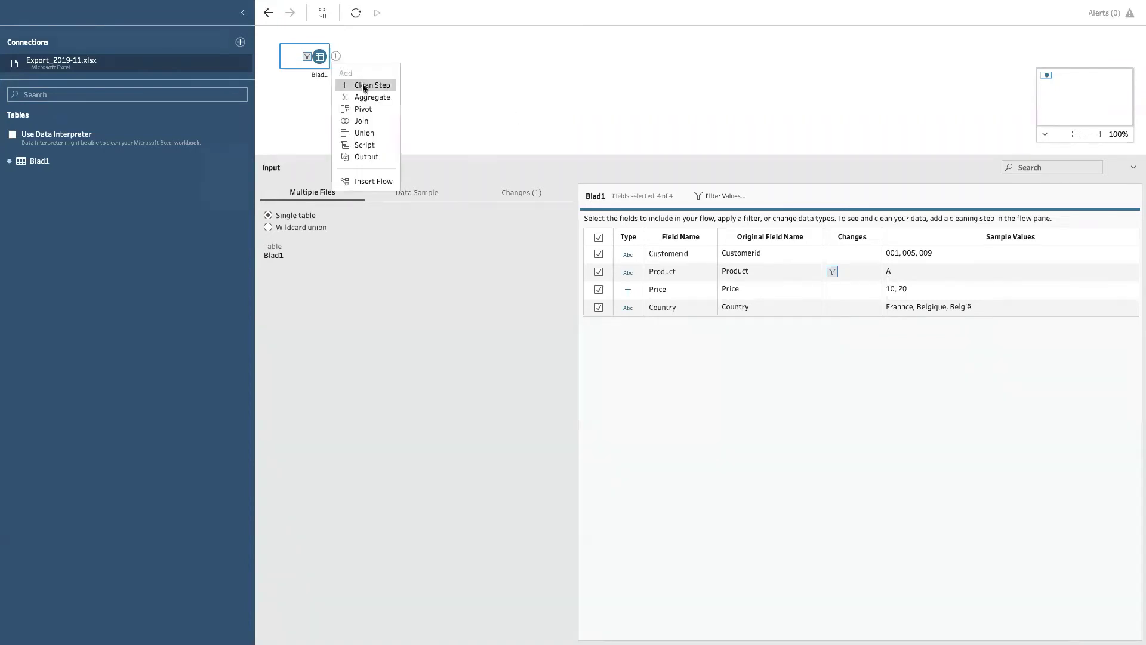
Step: Add a Clean 1 step after the Blad1 input, then return to Blad1's input settings
left_click(364, 86)
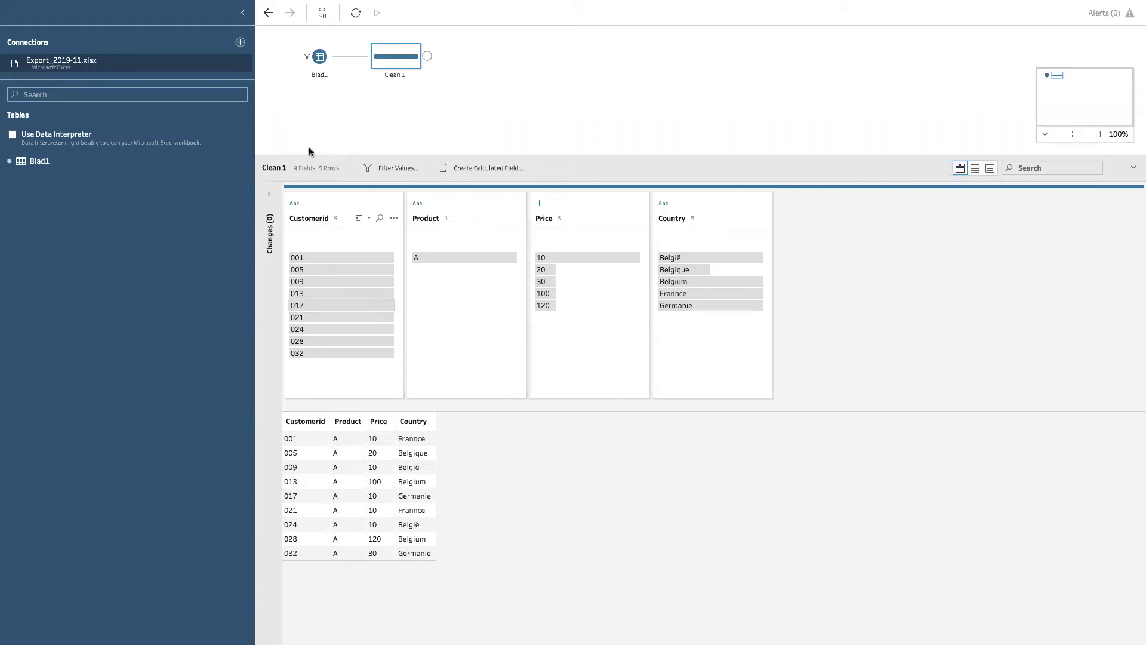
left_click(319, 57)
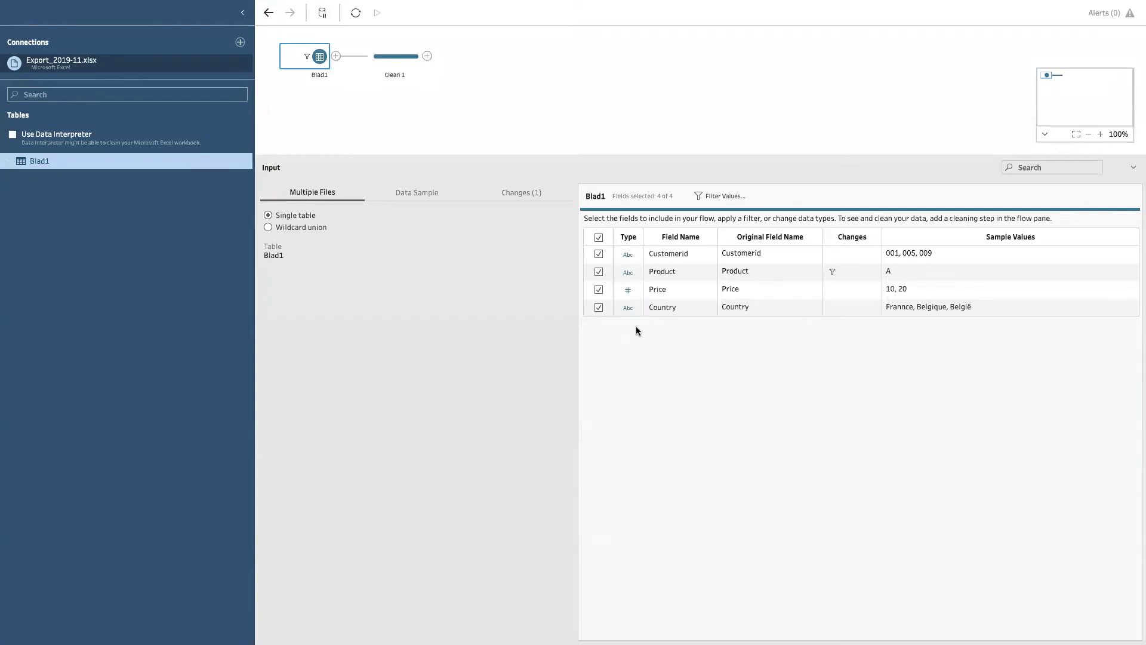
double_click(665, 254)
Step: Keep the Customerid name unchanged and take the flow window out of full screen
left_click(693, 356)
mouse_move(113, 3)
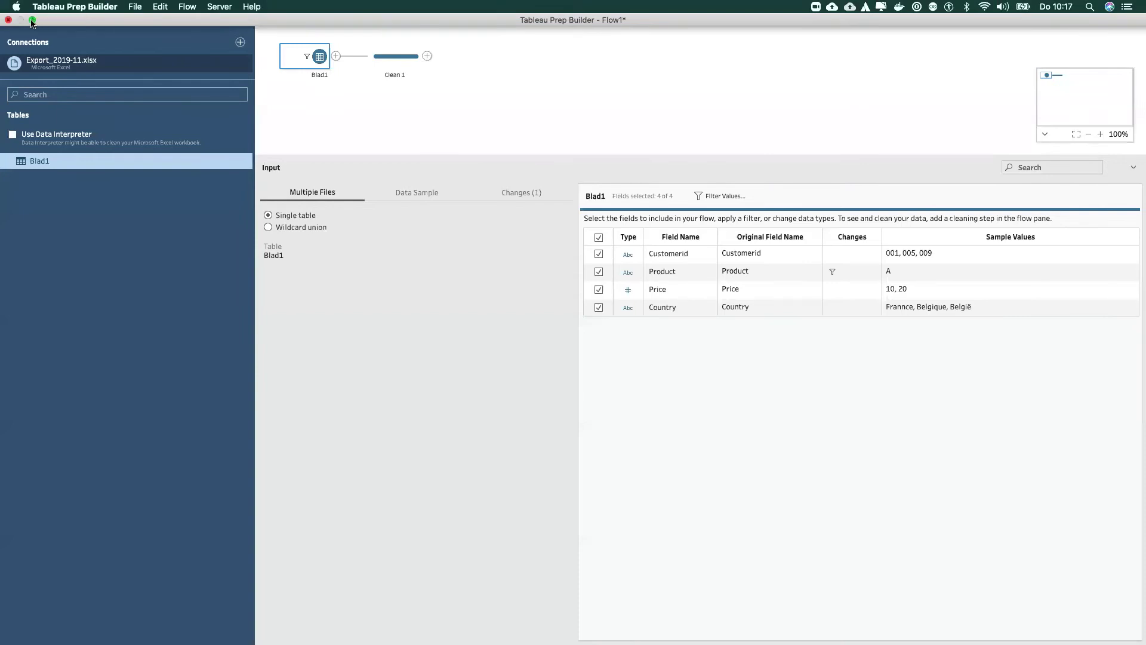
left_click(32, 20)
Step: Select the Export_2019-11 through Export_2020-03 workbooks in Finder, then return to Tableau Prep
left_click(99, 109)
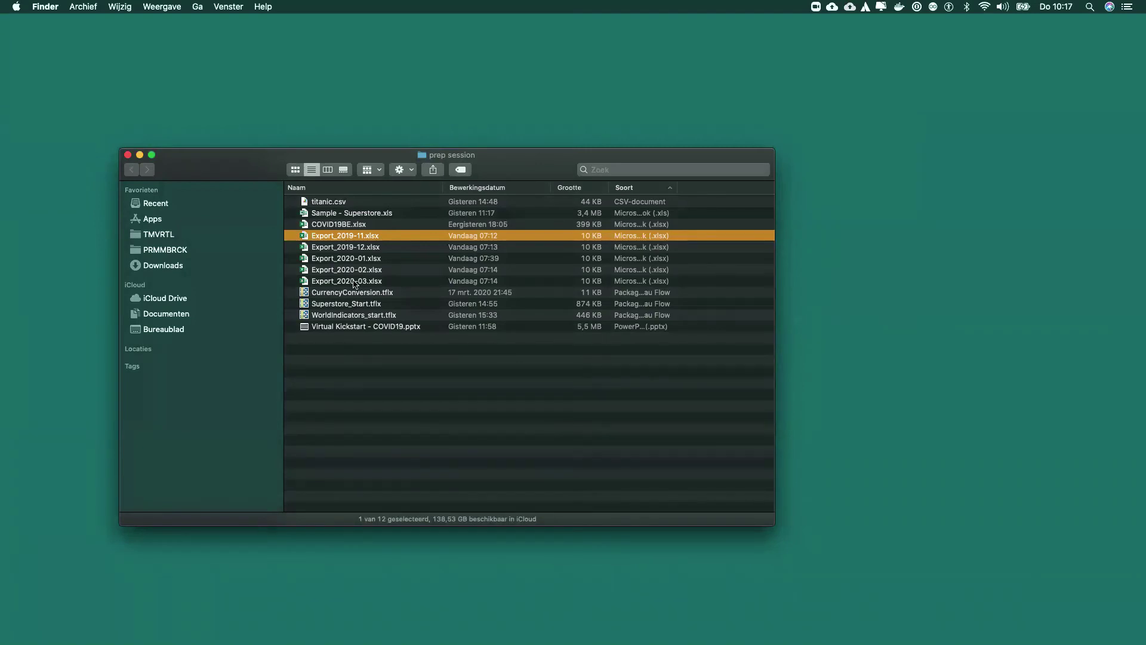
left_click(355, 282, "shift")
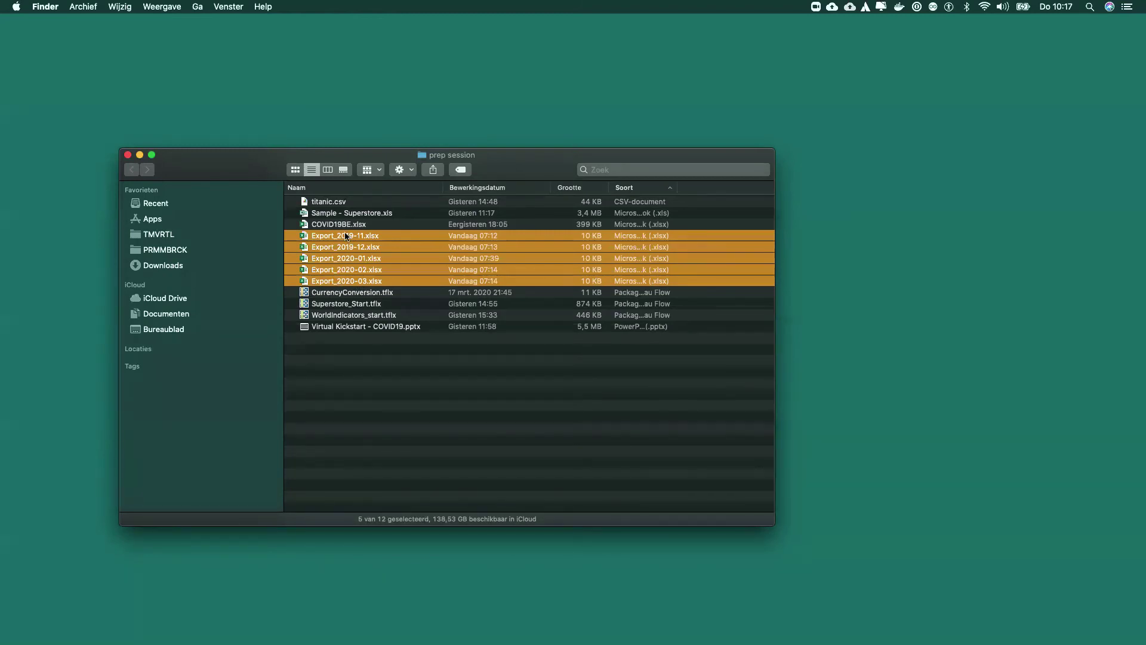
key("super+Tab")
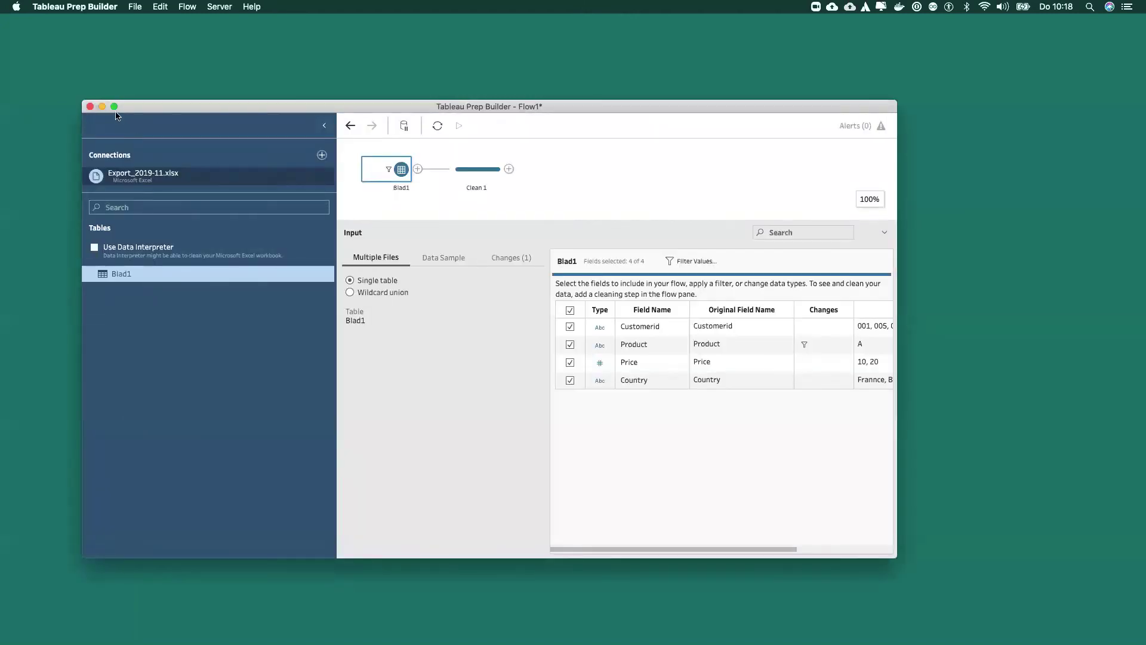
Step: Make the Tableau Prep Builder Flow1 window full screen with the green zoom button
left_click(115, 107)
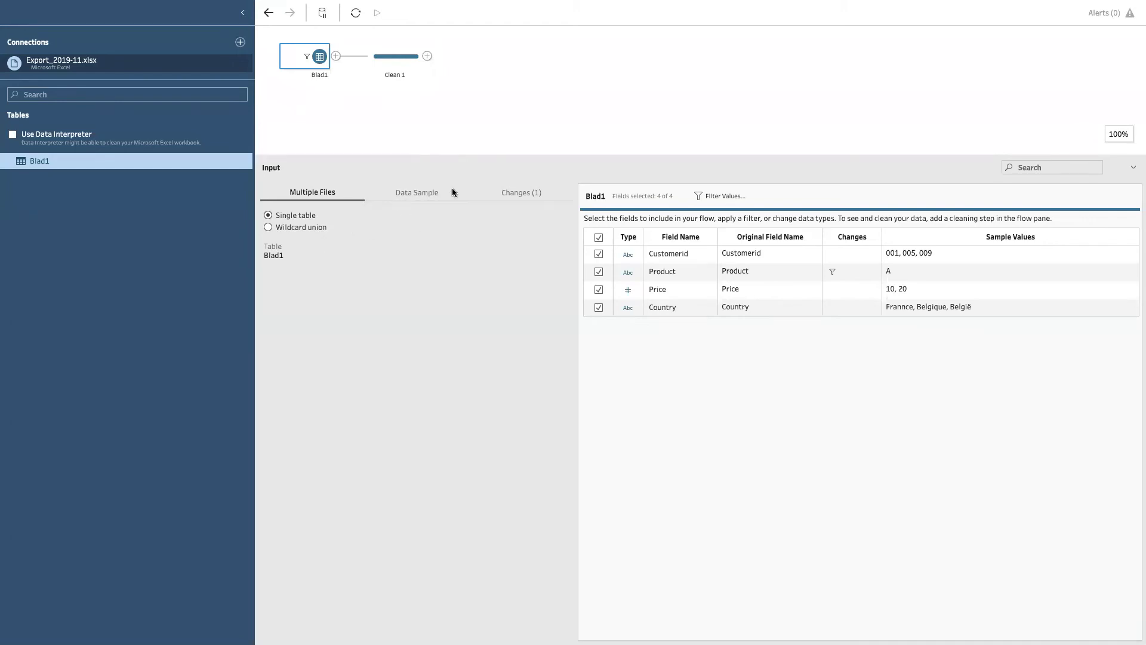
Step: Enlarge the flow canvas and set Blad1's data sample to use all data
left_click(430, 193)
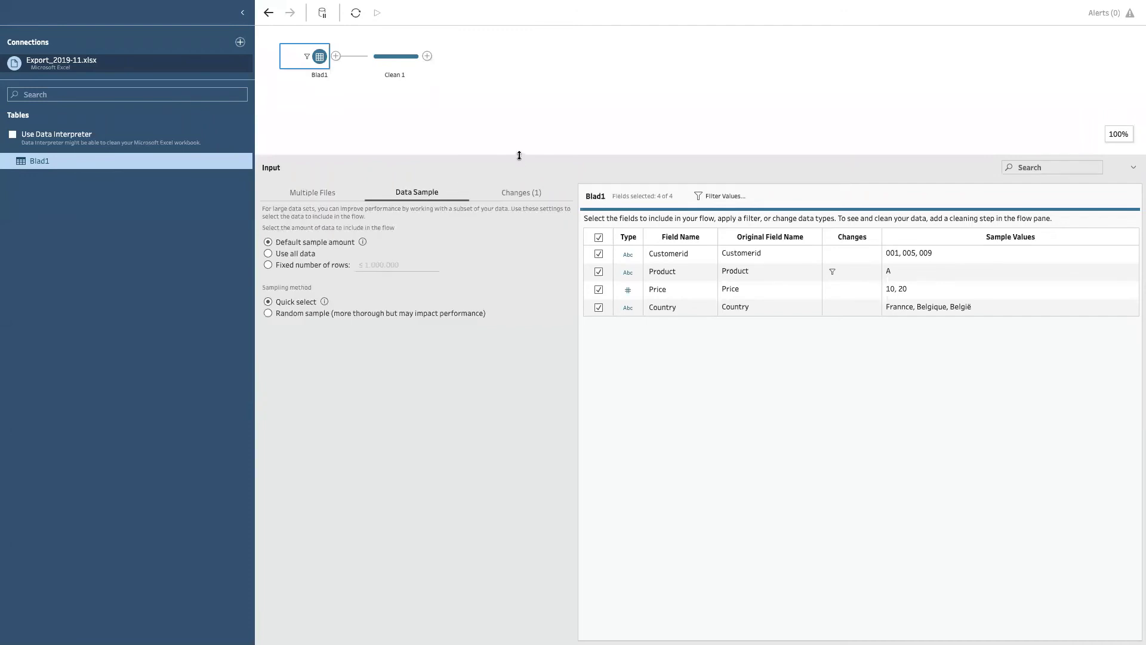
left_click_drag(518, 157, 521, 229)
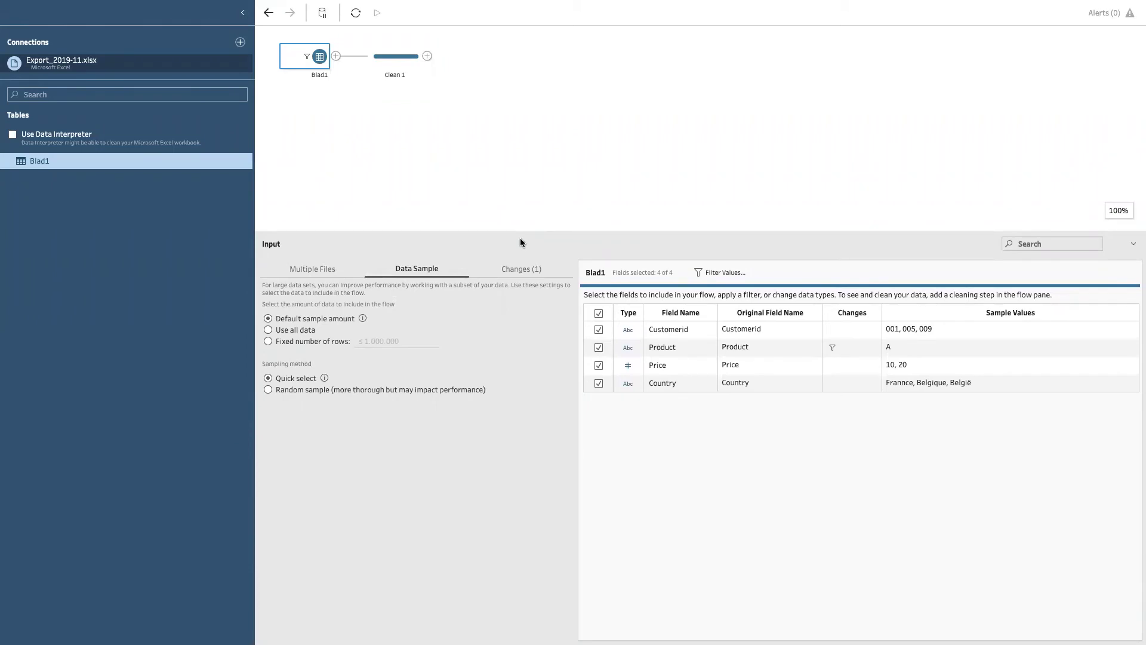
left_click(399, 74)
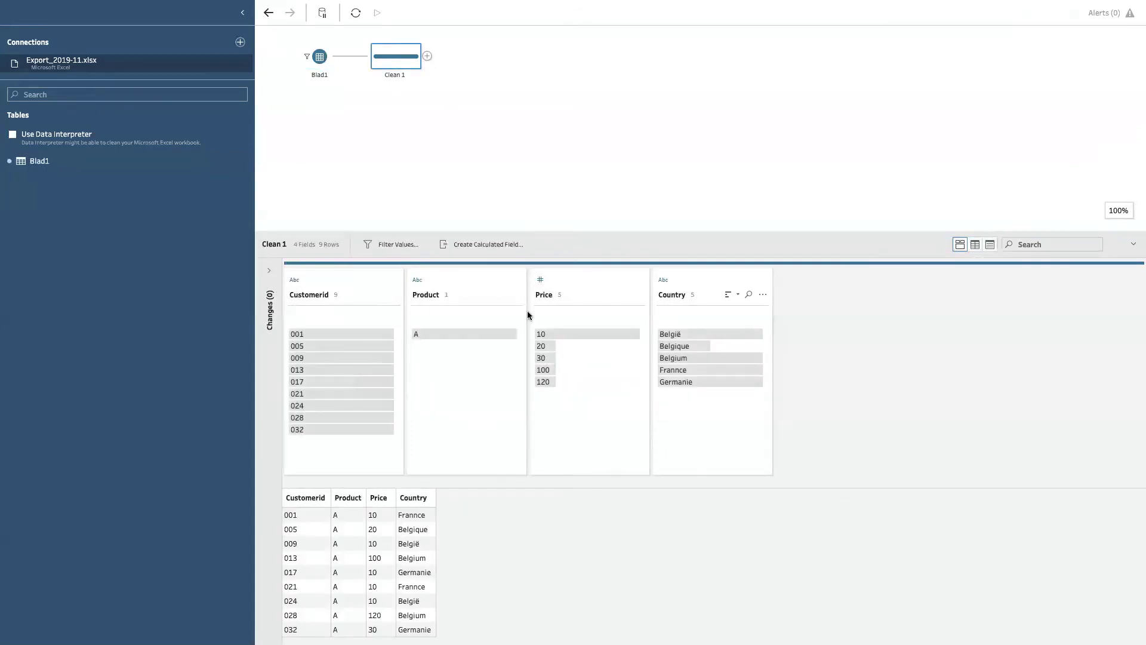
left_click(321, 70)
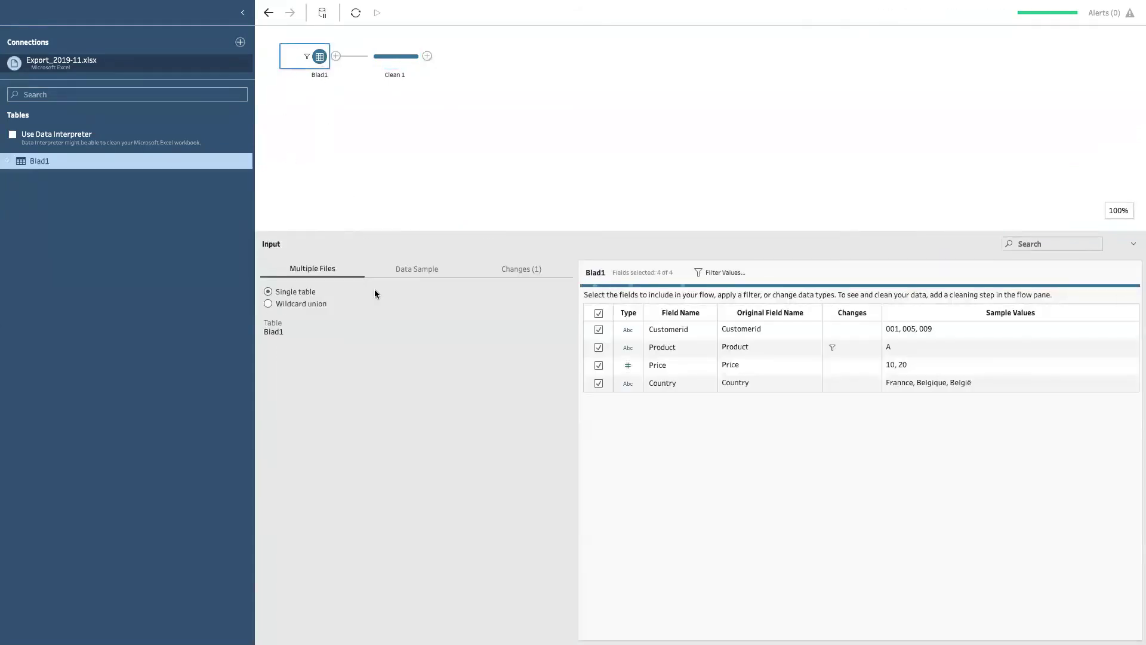
left_click(407, 270)
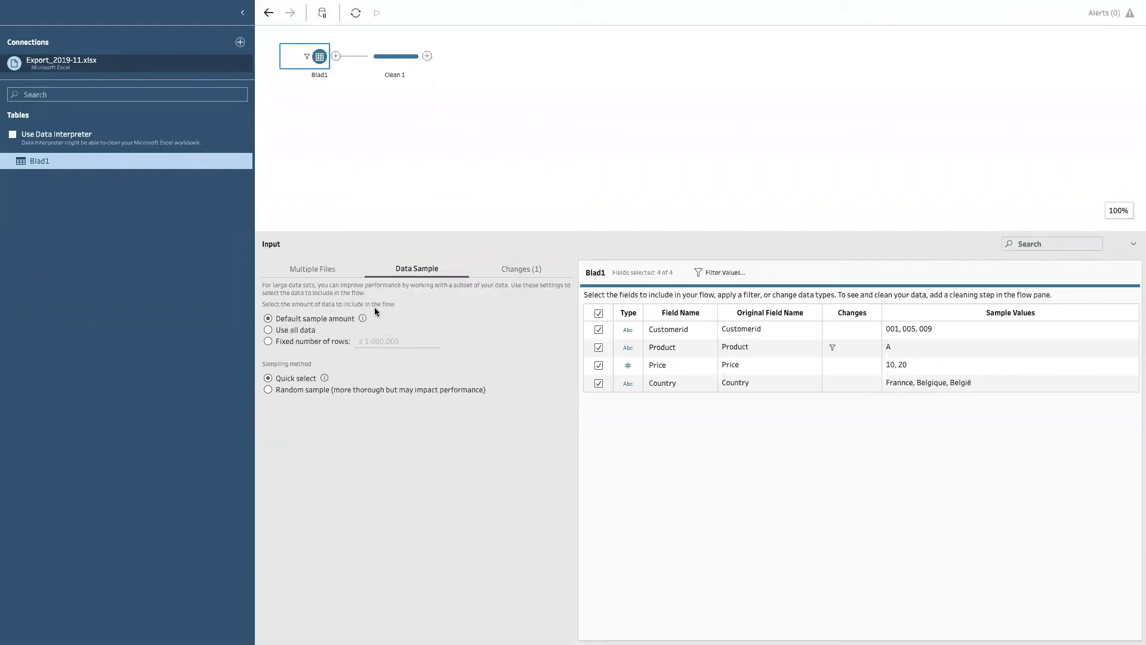
mouse_move(361, 319)
left_click(268, 330)
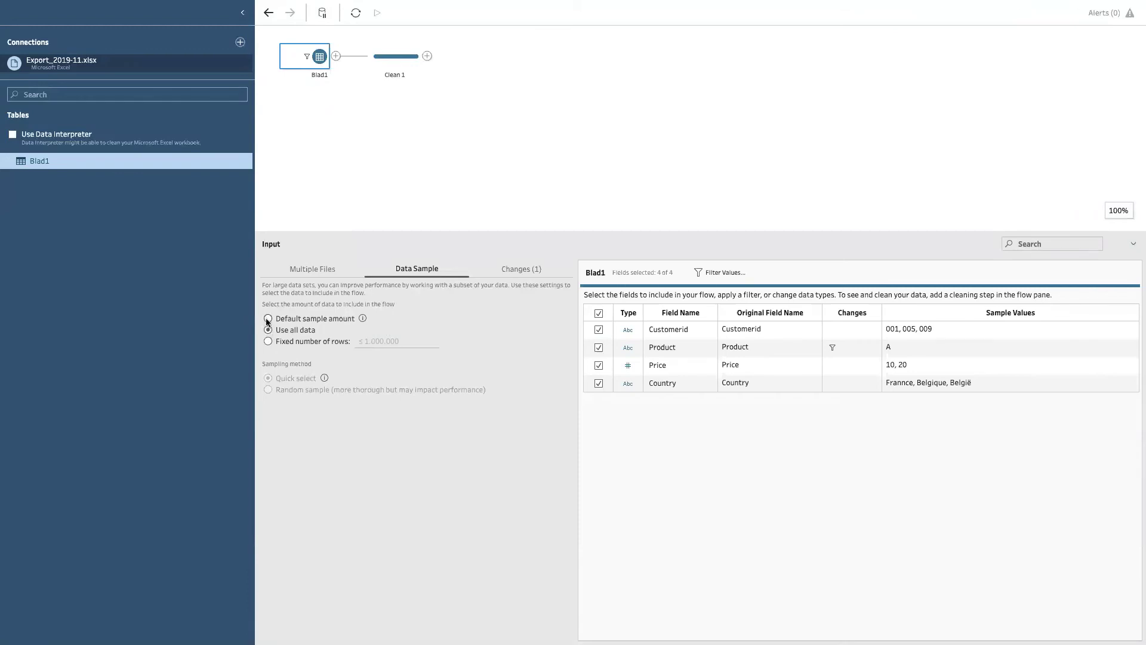
left_click(268, 318)
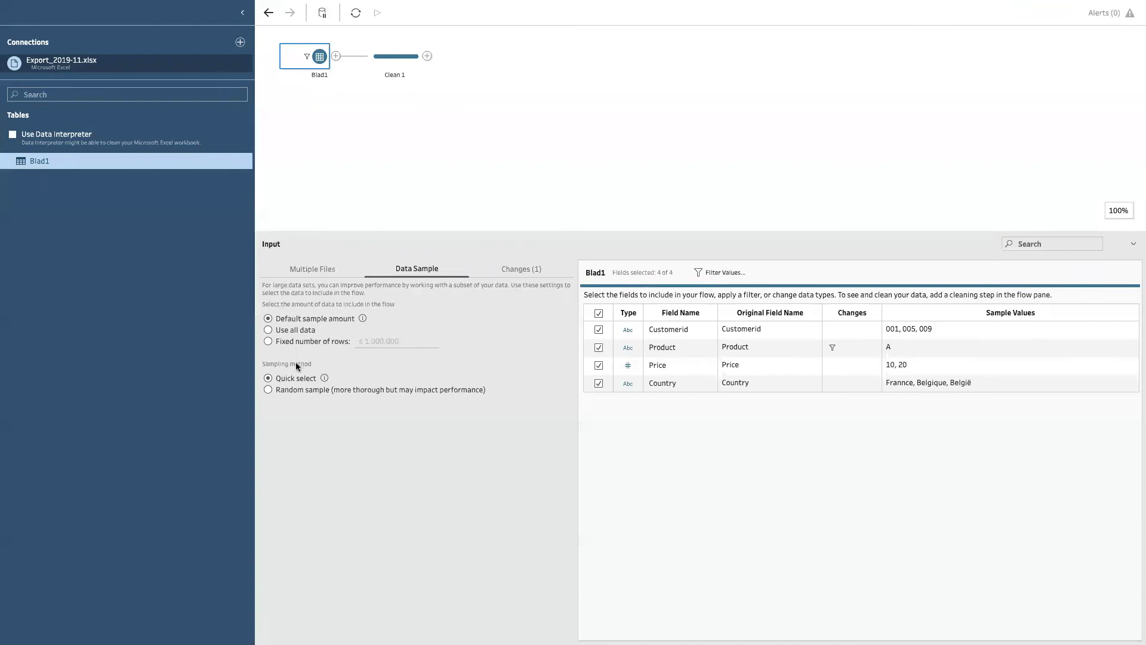
left_click(268, 342)
left_click(413, 342)
type("1000000")
key("BackSpace")
key("BackSpace")
key("BackSpace")
key("BackSpace")
key("BackSpace")
key("BackSpace")
left_click(267, 319)
left_click(270, 389)
left_click(268, 379)
Step: Show Blad1's Changes (1) list with the [Product]="A" filter
left_click(519, 270)
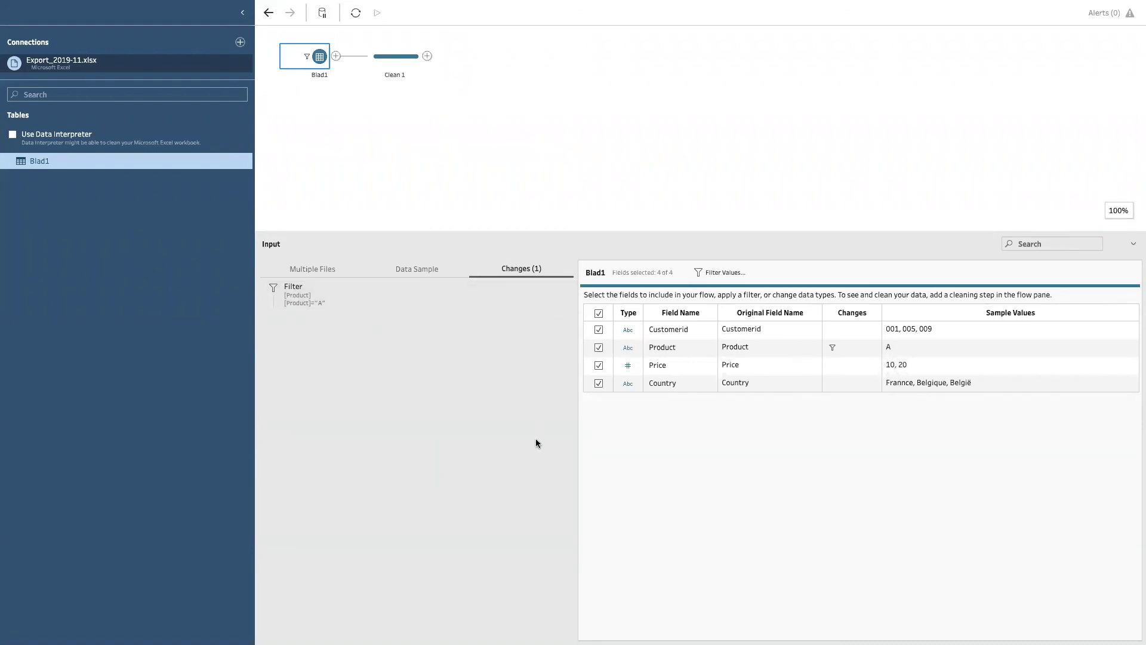
Step: Change the filter to [Product]="B", save it, and view the 8 B rows in Clean 1
left_click(547, 287)
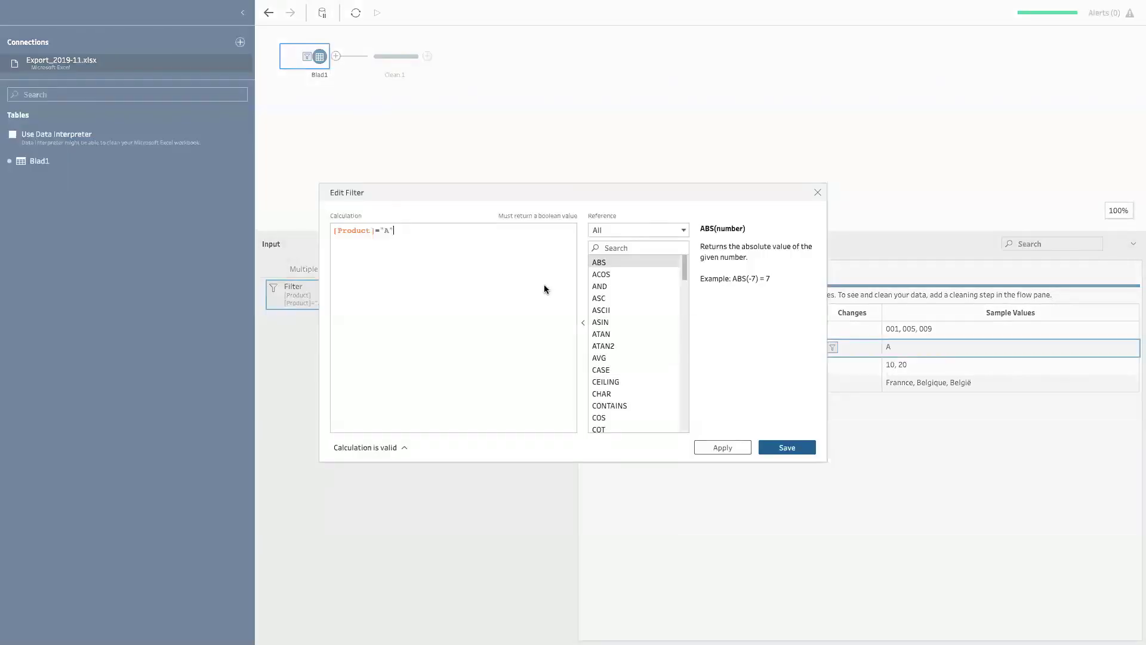
key("Left")
key("BackSpace")
type("B")
left_click(723, 446)
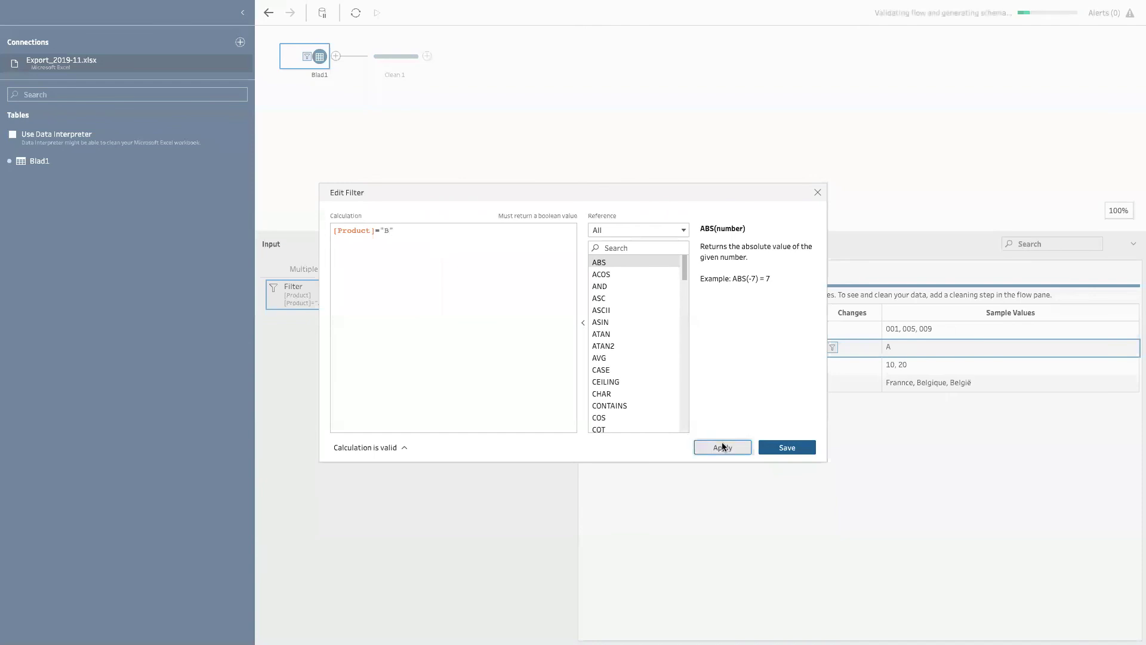
left_click(776, 449)
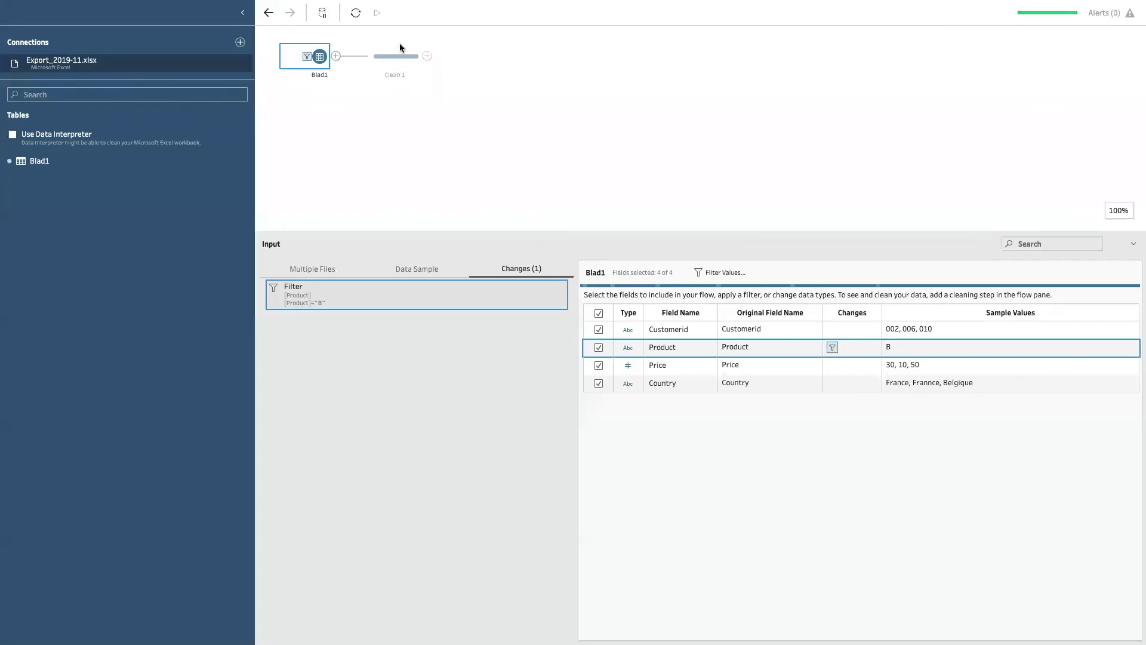
left_click(399, 45)
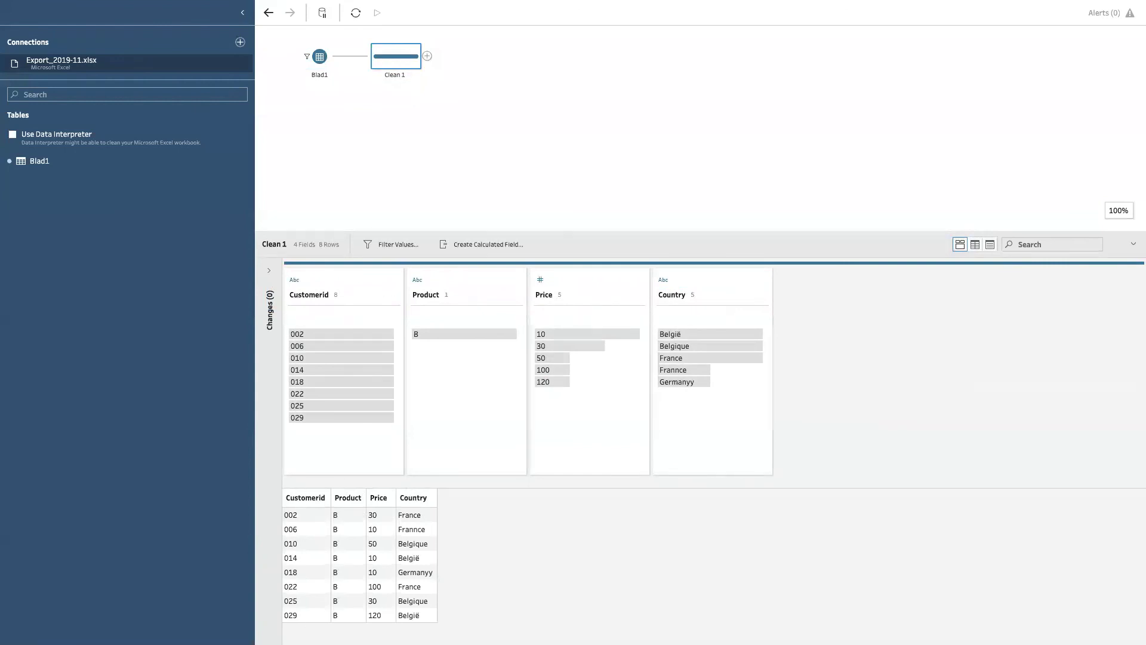
Step: Reselect the Blad1 input and review its tabs, ending on the change list with the [Product]="B" filter
left_click(324, 67)
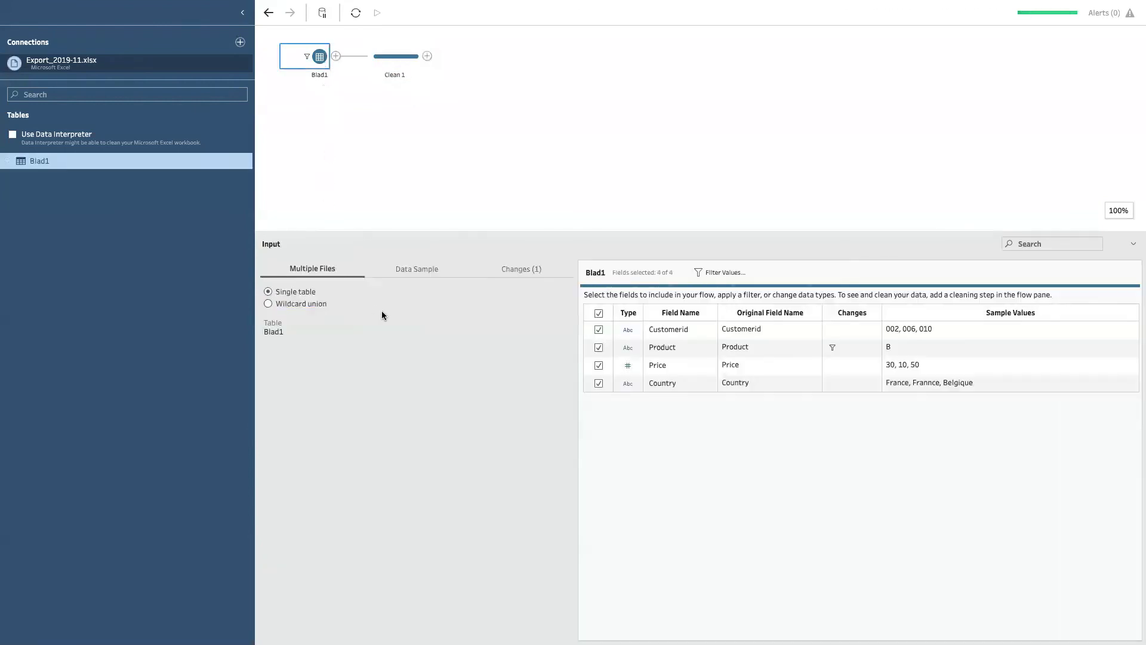
left_click(408, 270)
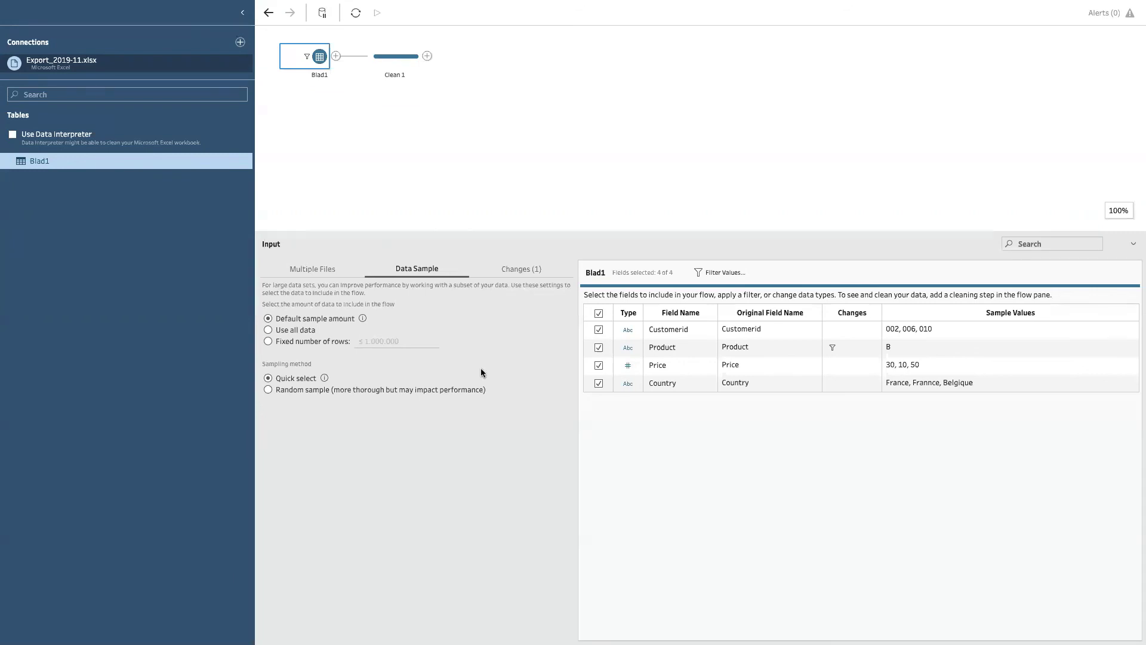
left_click(529, 270)
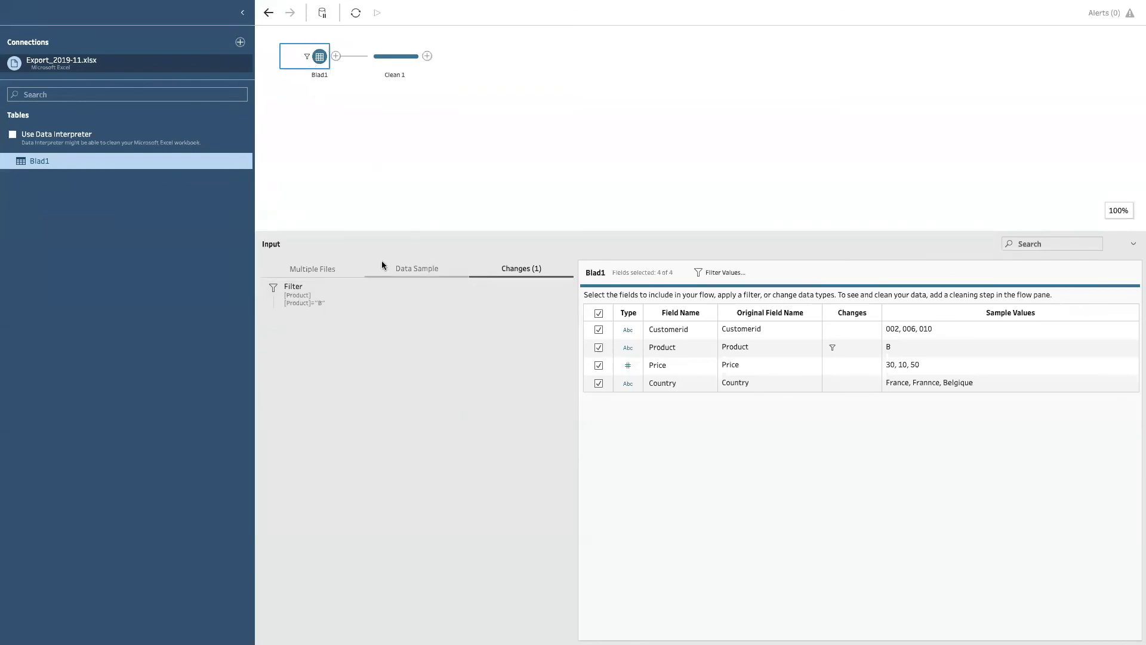
left_click(316, 270)
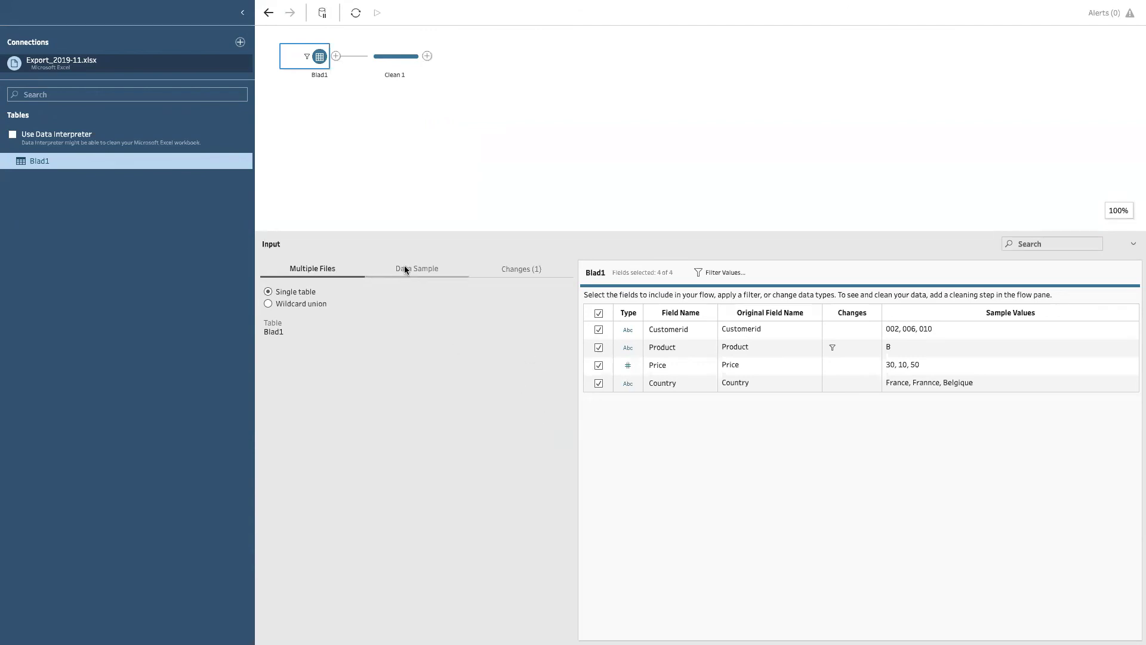
left_click(507, 269)
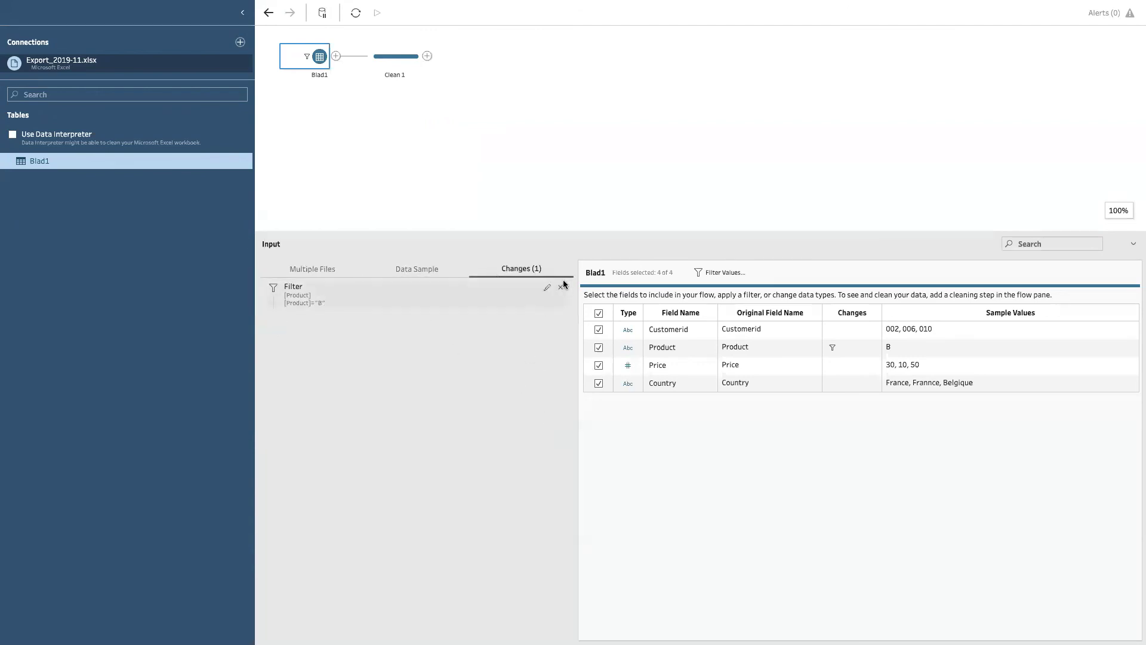